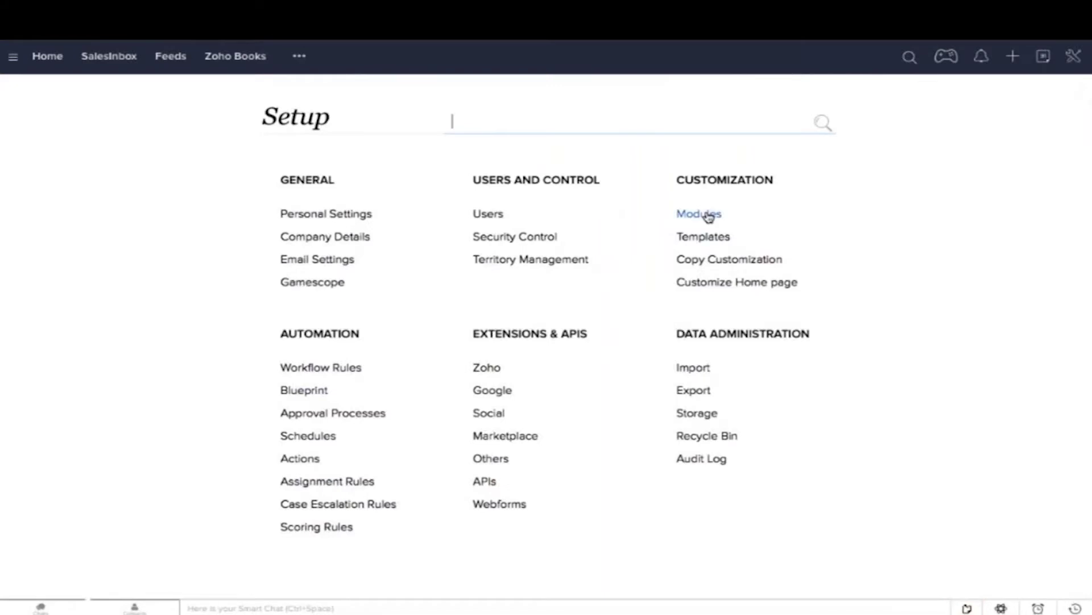
# Step: Open the Leads module's Standard layout in the layout editor from Setup > Modules
pyautogui.click(708, 216)
pyautogui.moveTo(321, 372)
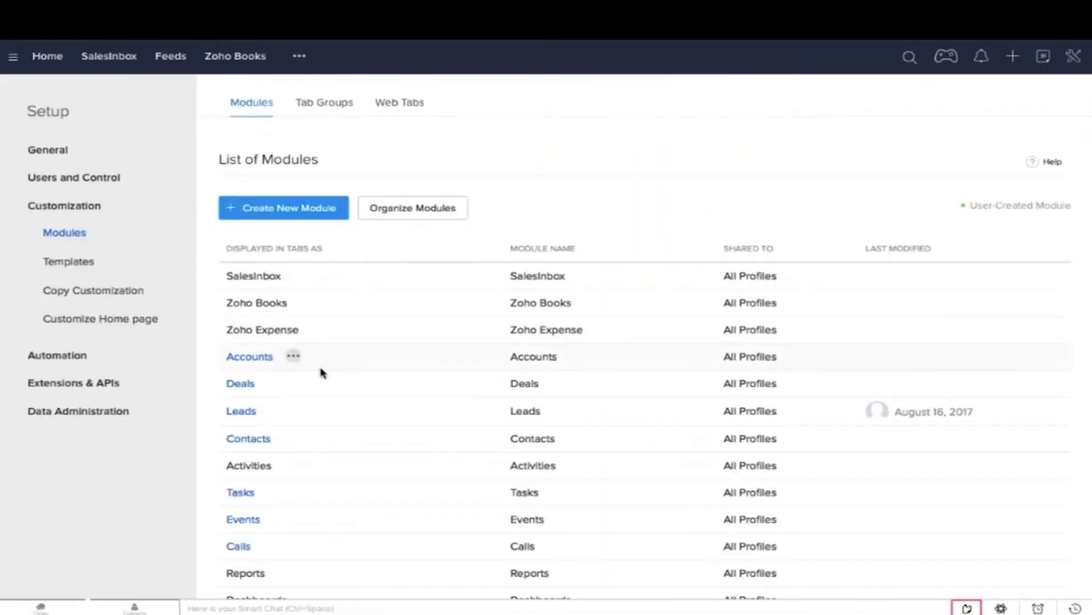
pyautogui.click(275, 411)
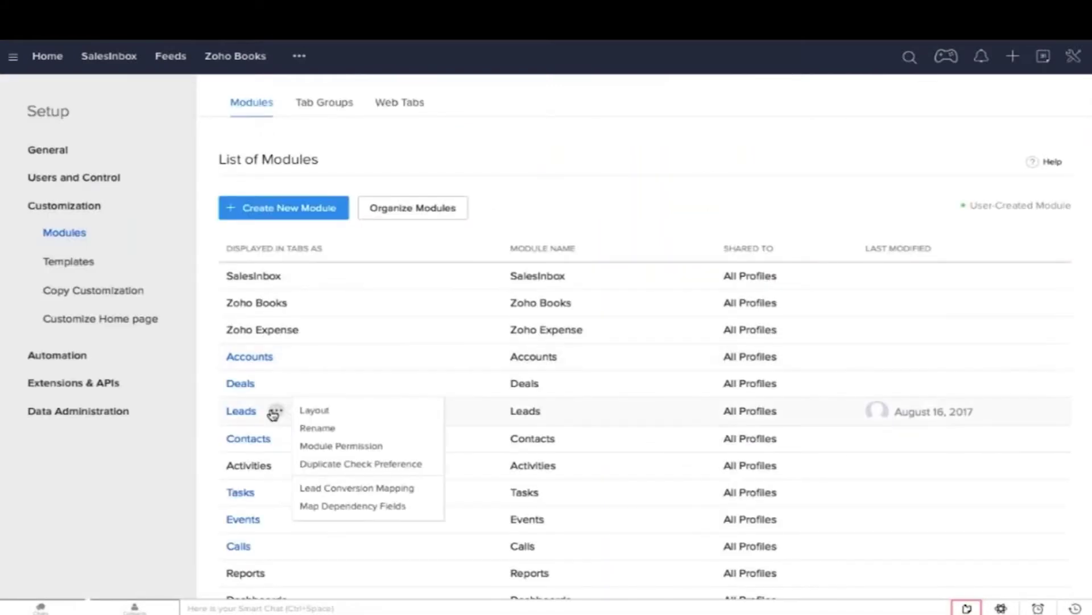
pyautogui.click(334, 413)
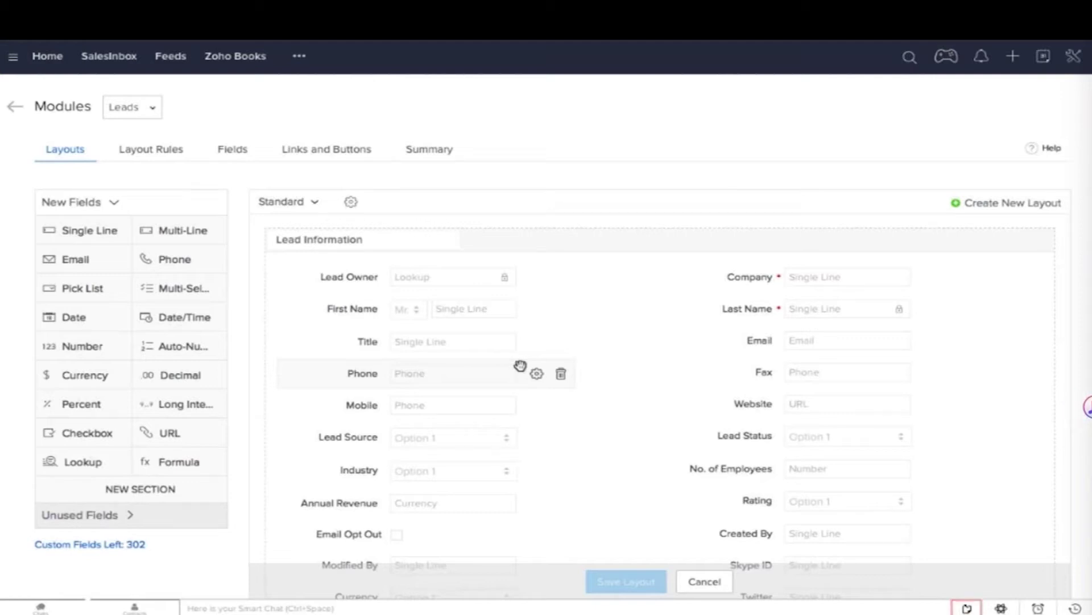
# Step: Set 'Do not allow duplicate values' on the Email and Phone fields and save the layout
pyautogui.click(932, 342)
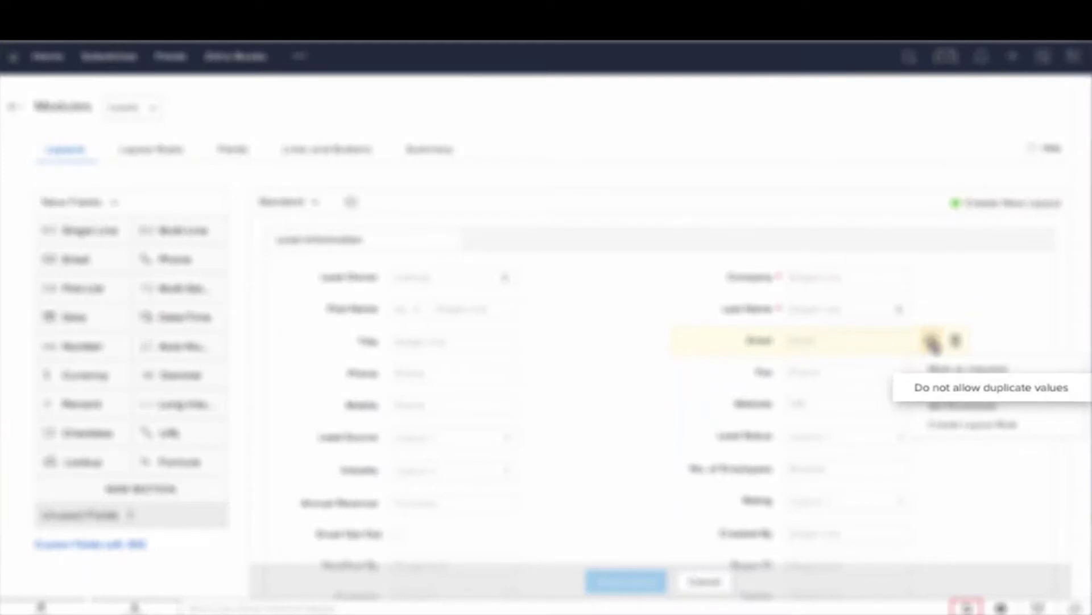
pyautogui.click(940, 392)
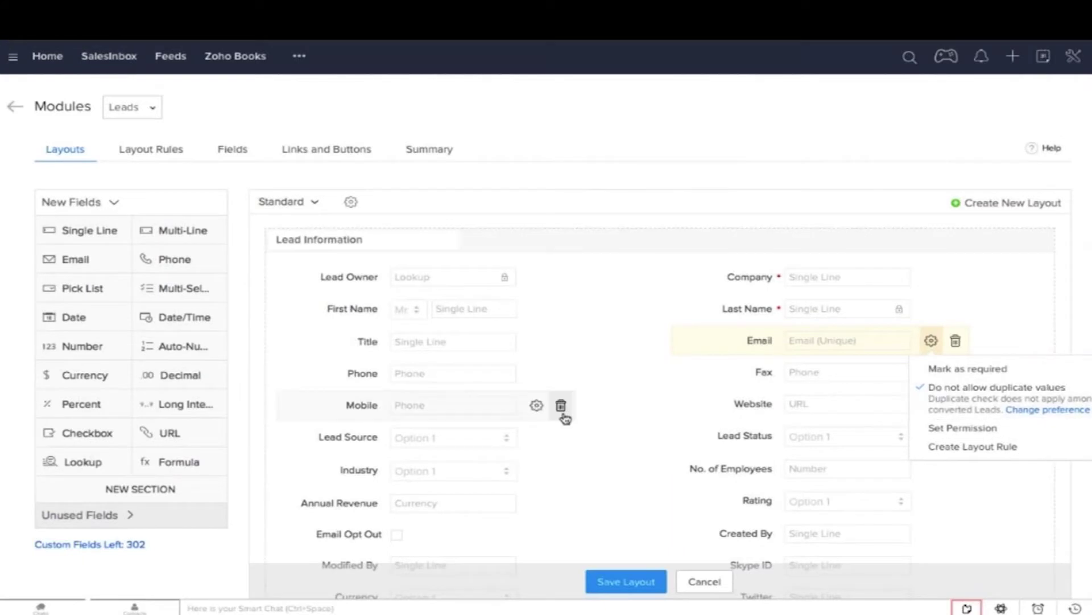
pyautogui.click(536, 374)
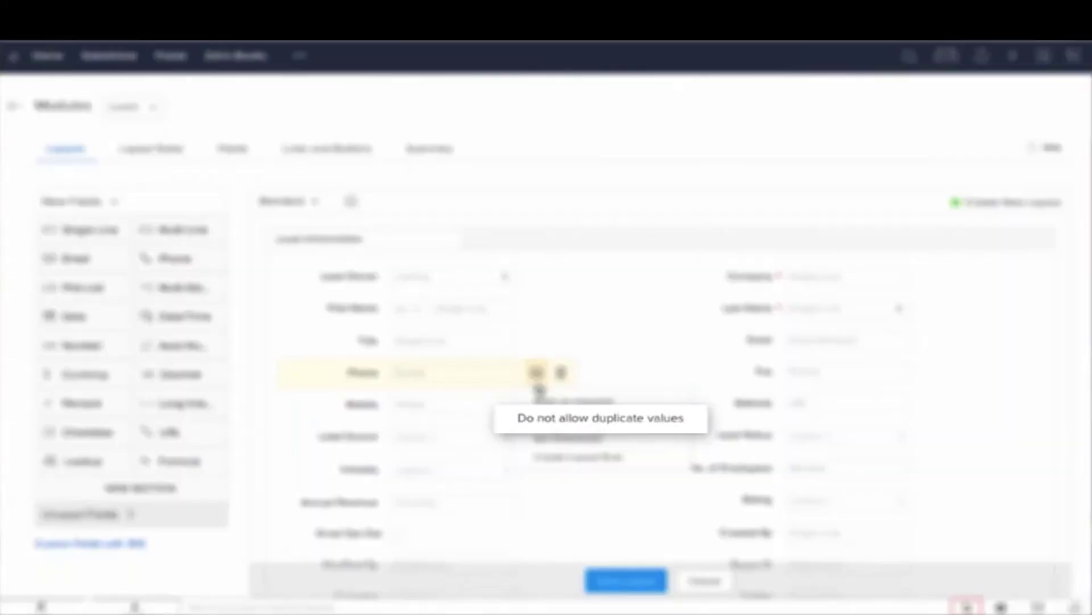
pyautogui.click(548, 421)
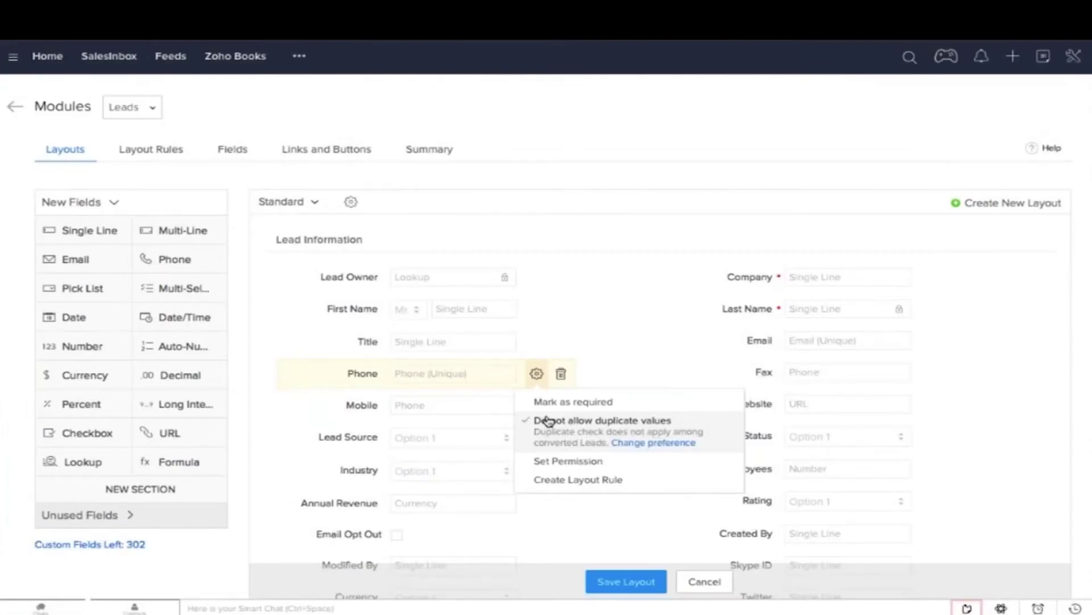
pyautogui.click(604, 581)
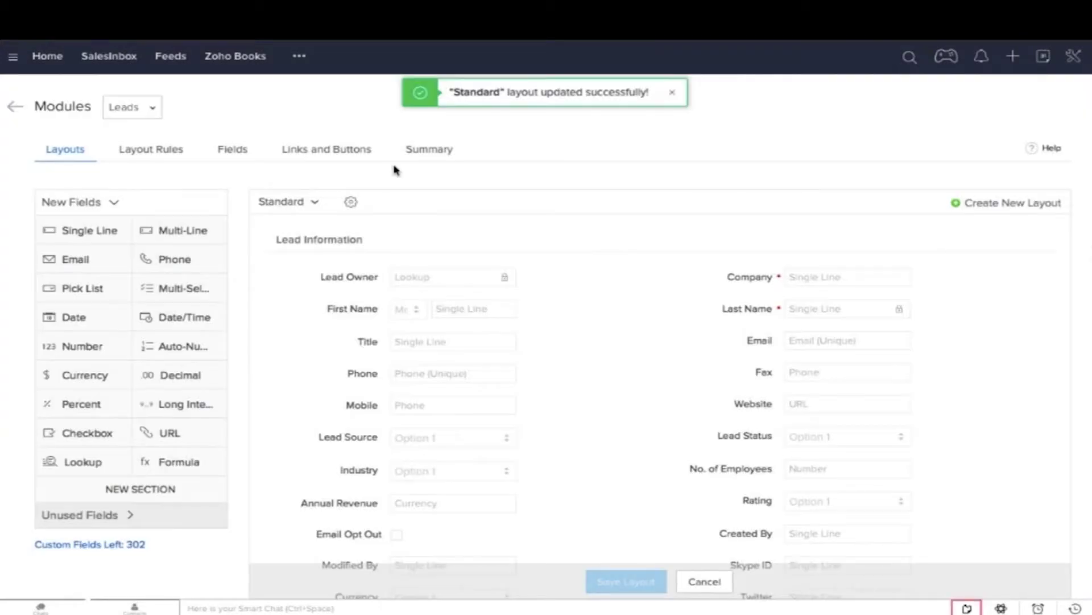
pyautogui.click(301, 57)
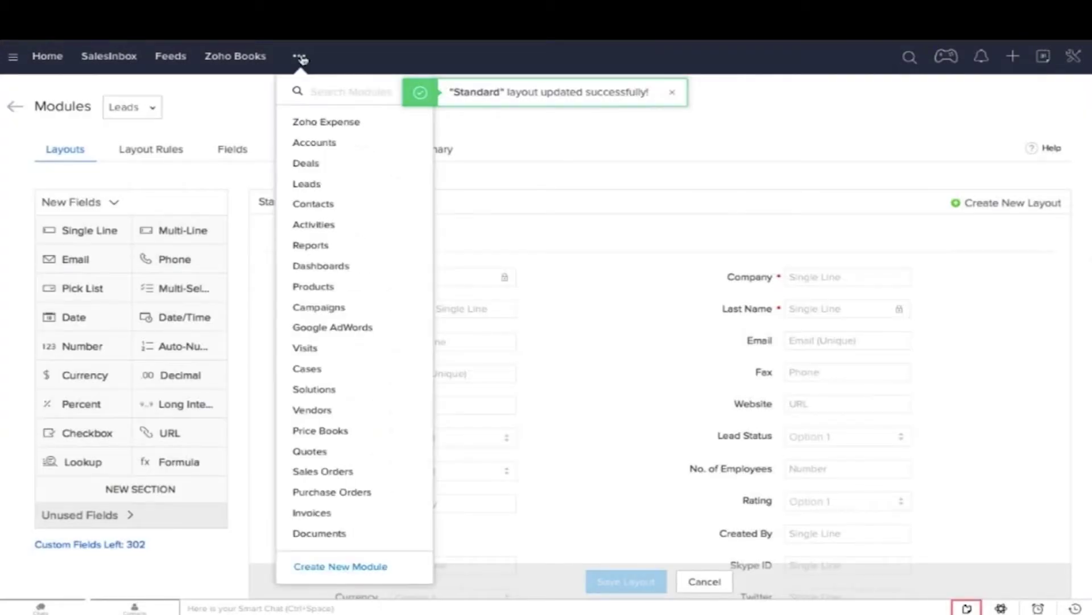
# Step: Clone the first lead, try saving it, and look up leads sharing its phone number
pyautogui.click(312, 184)
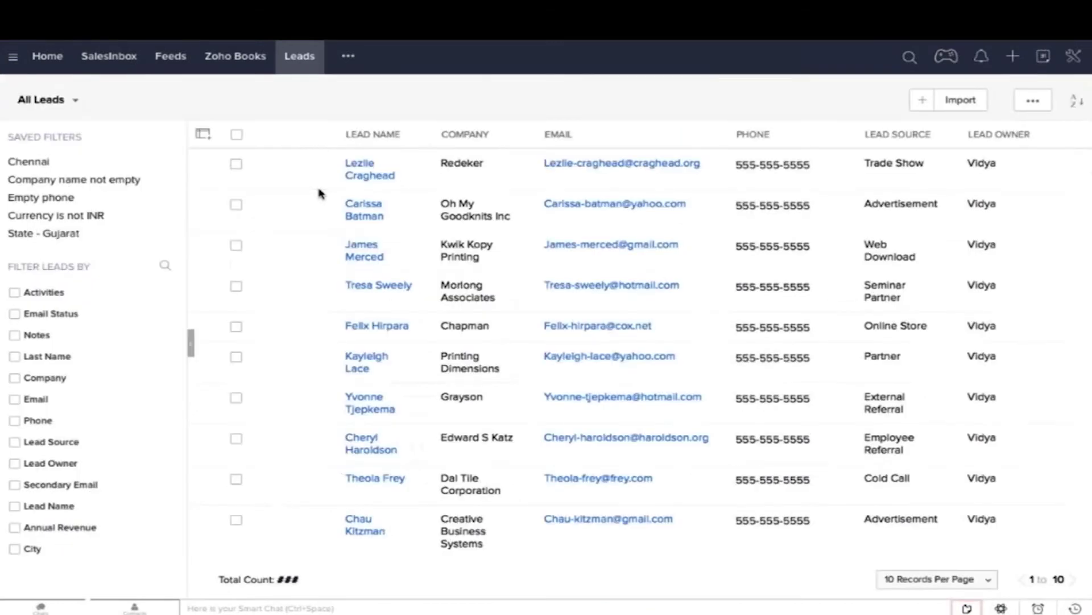
pyautogui.click(409, 172)
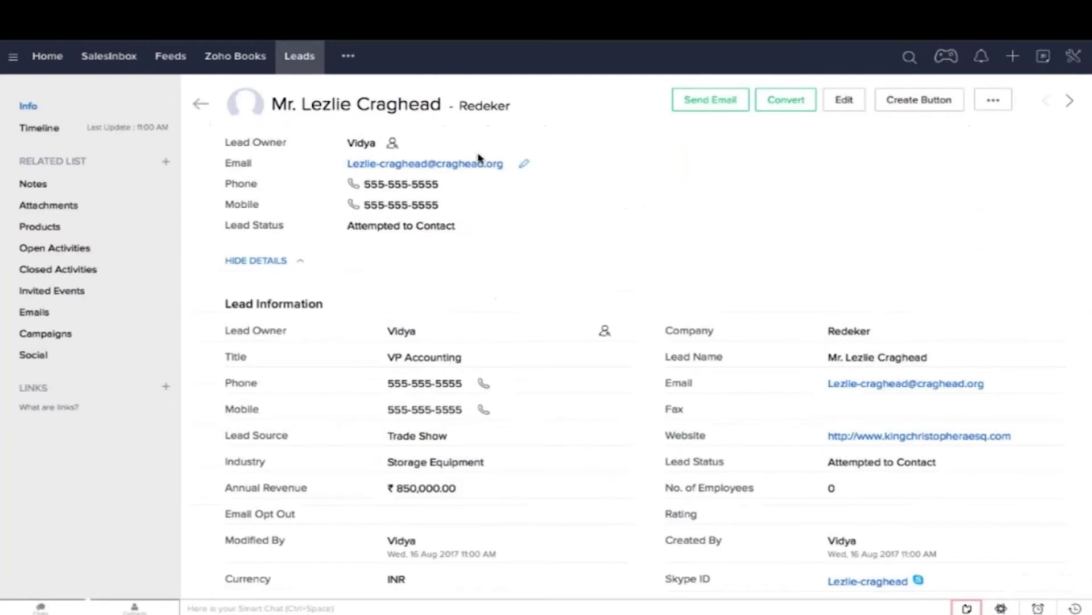
pyautogui.click(979, 104)
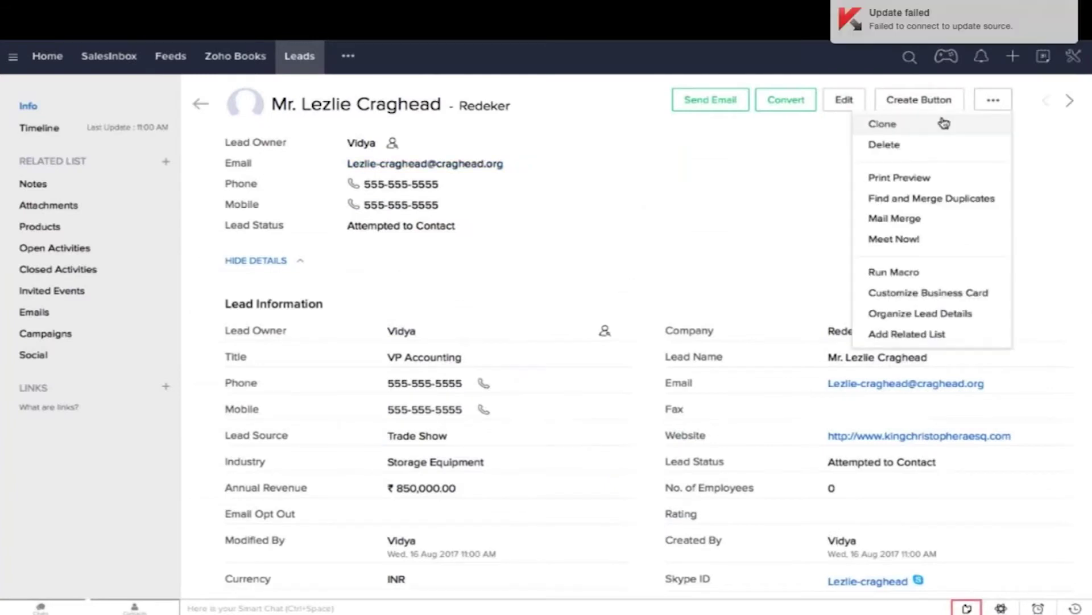
pyautogui.click(945, 123)
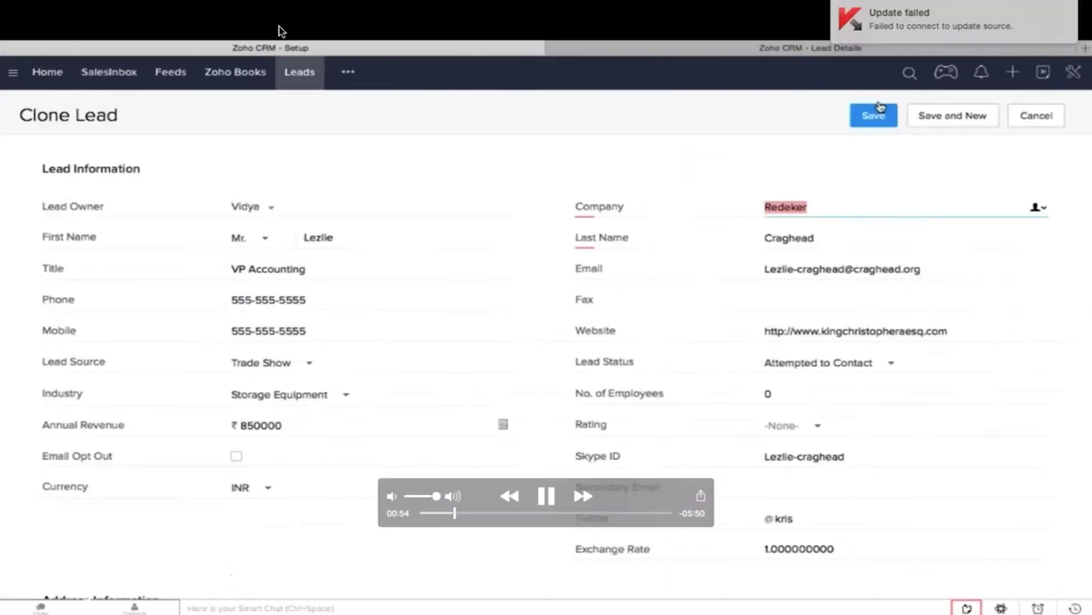
pyautogui.click(877, 114)
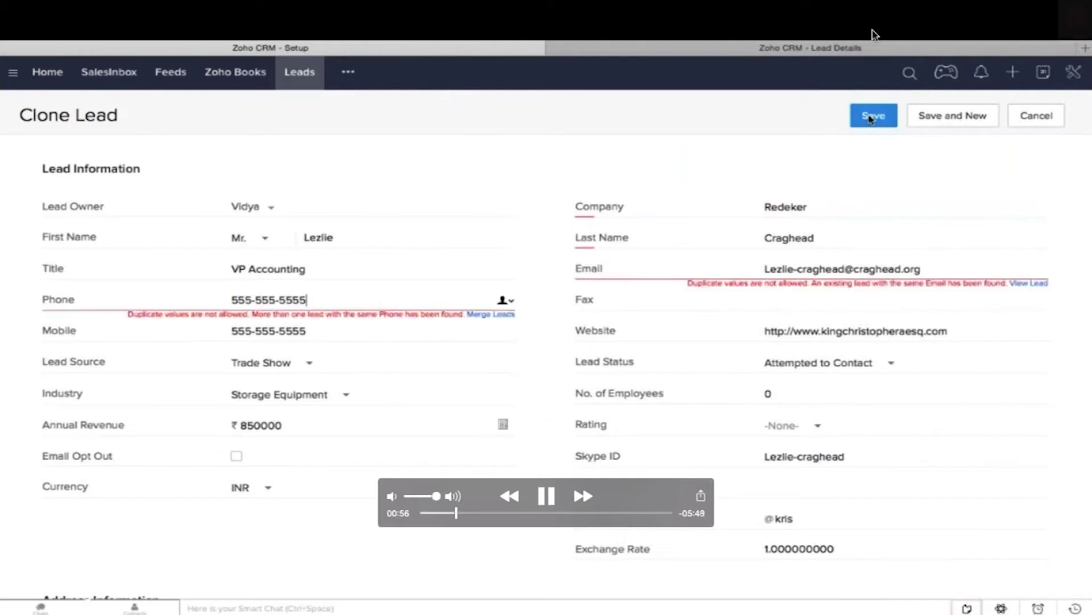
pyautogui.press('space')
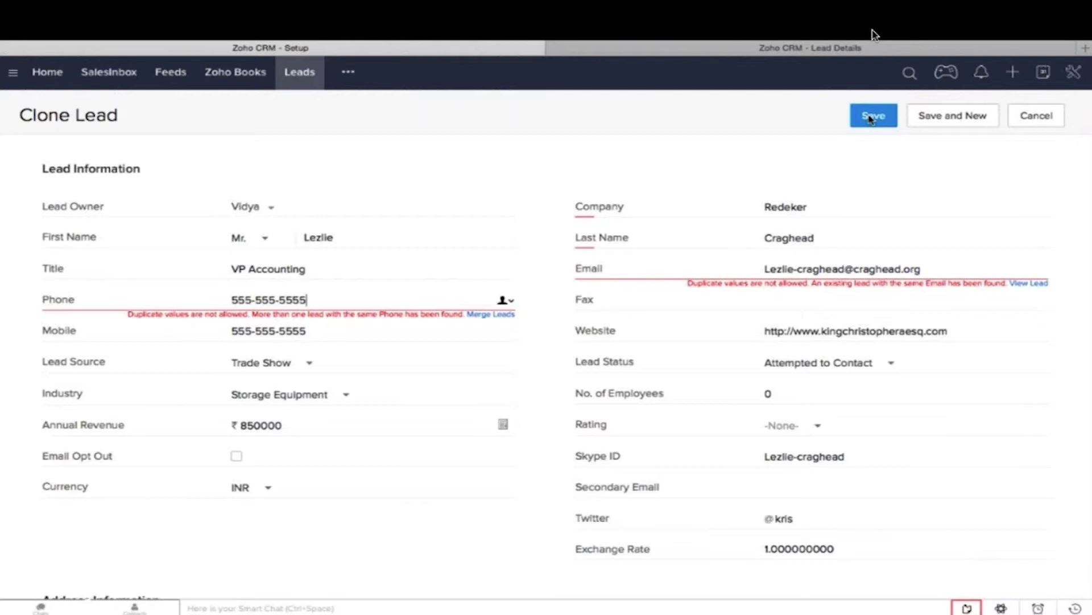
pyautogui.click(501, 314)
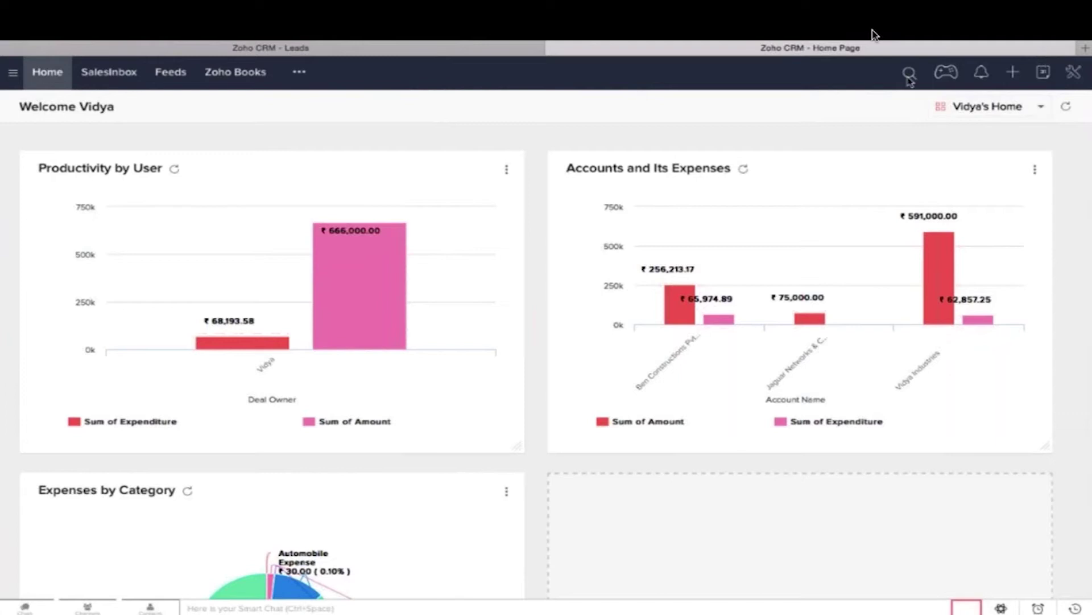
# Step: In Setup > Security Control, start a new profile named SalesManager cloned from Administrator
pyautogui.click(1080, 77)
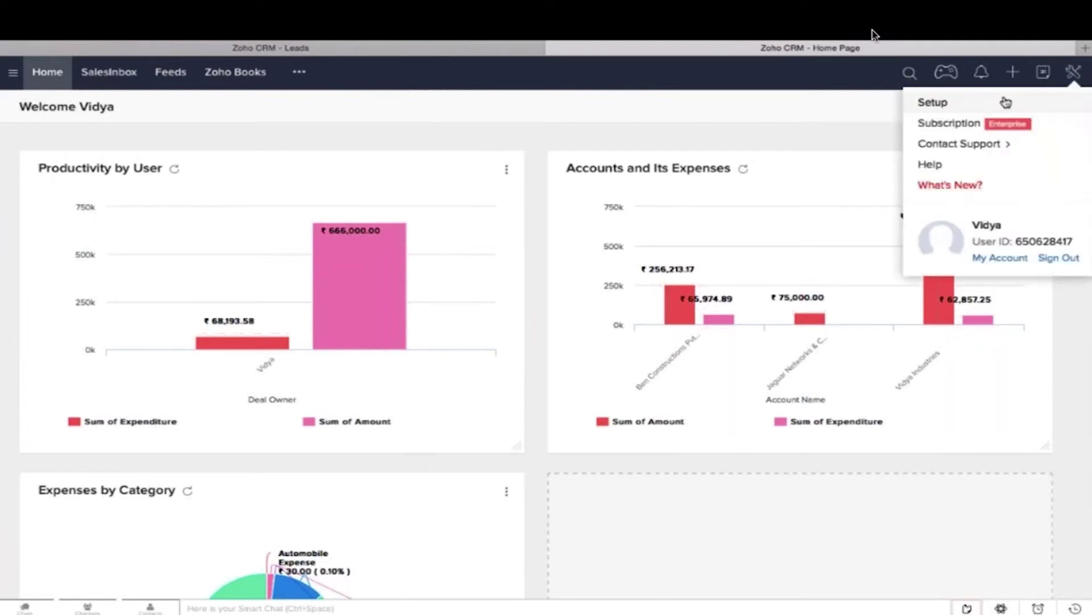
pyautogui.click(1006, 102)
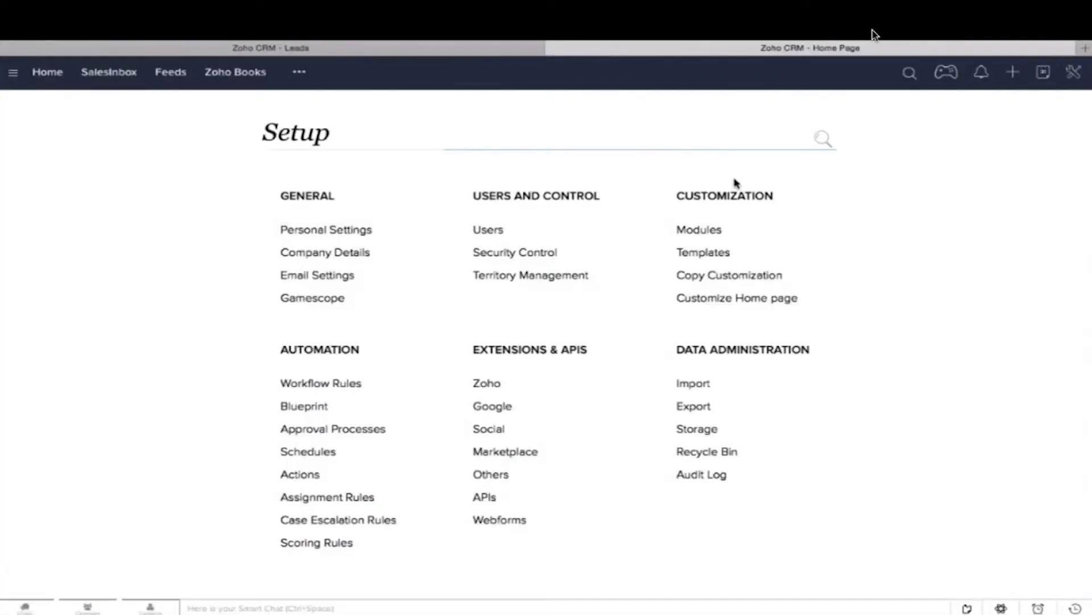
pyautogui.click(501, 254)
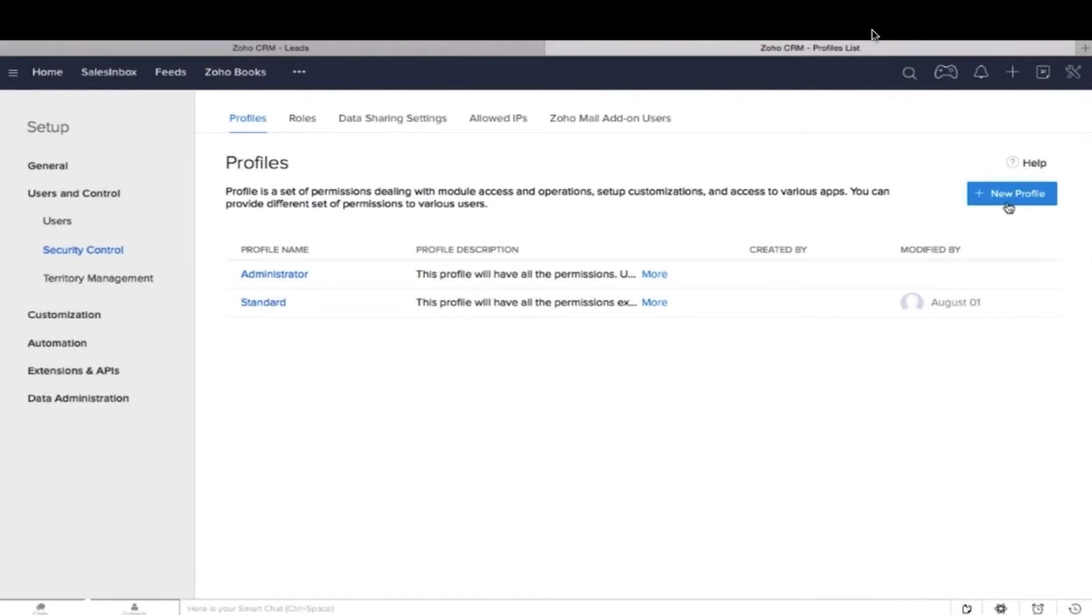
pyautogui.click(1009, 205)
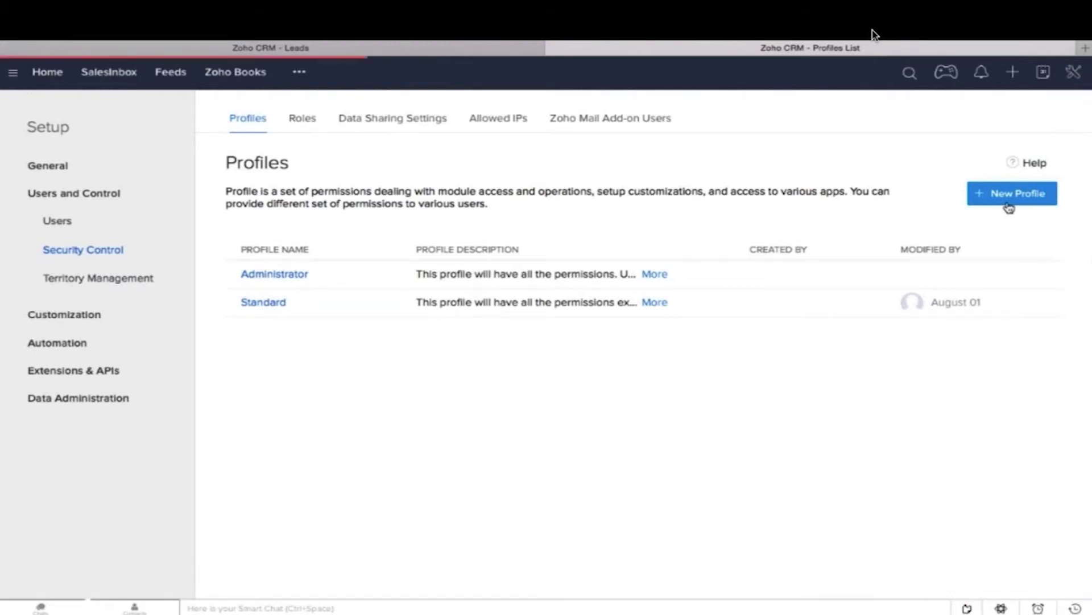
pyautogui.write('Sa')
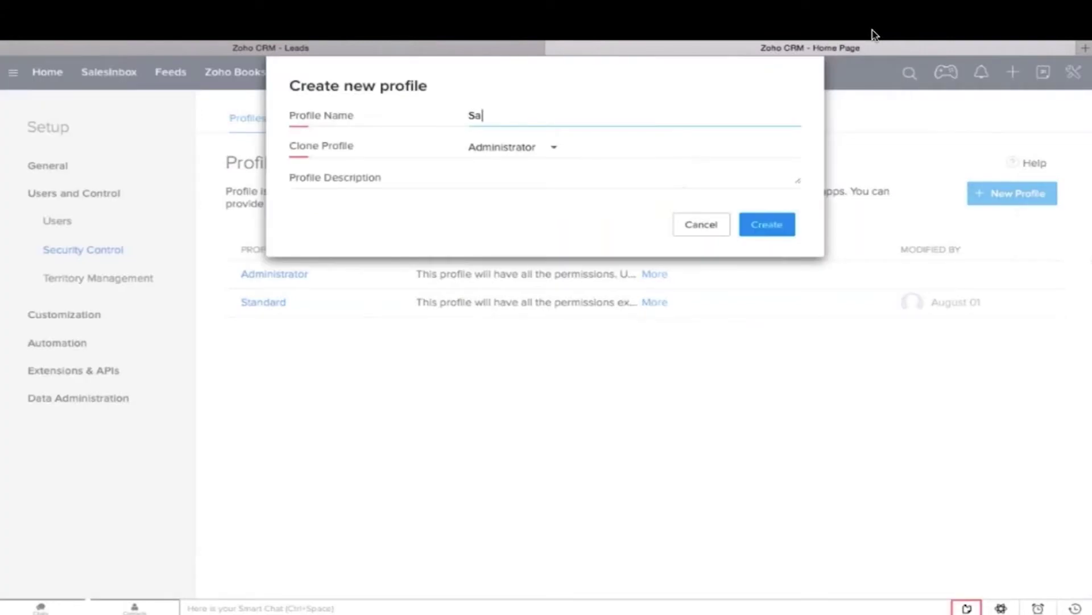
pyautogui.write('lesManager')
pyautogui.moveTo(1081, 307)
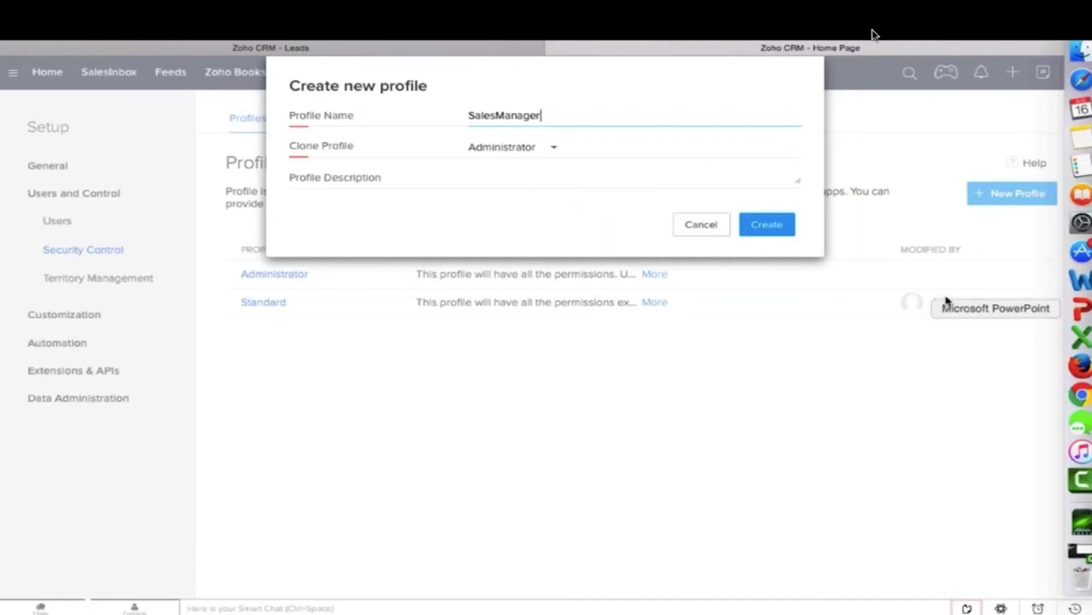
# Step: Create the SalesManager profile and toggle its Modules Customization setup permission
pyautogui.click(790, 224)
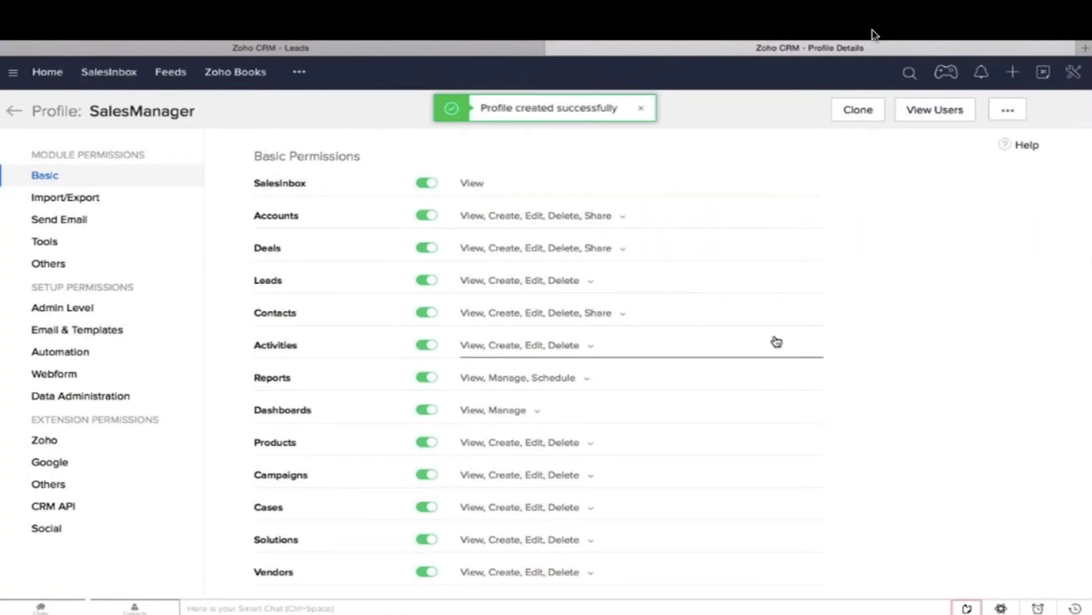
pyautogui.scroll(-10, 774, 386)
pyautogui.scroll(-3, 769, 436)
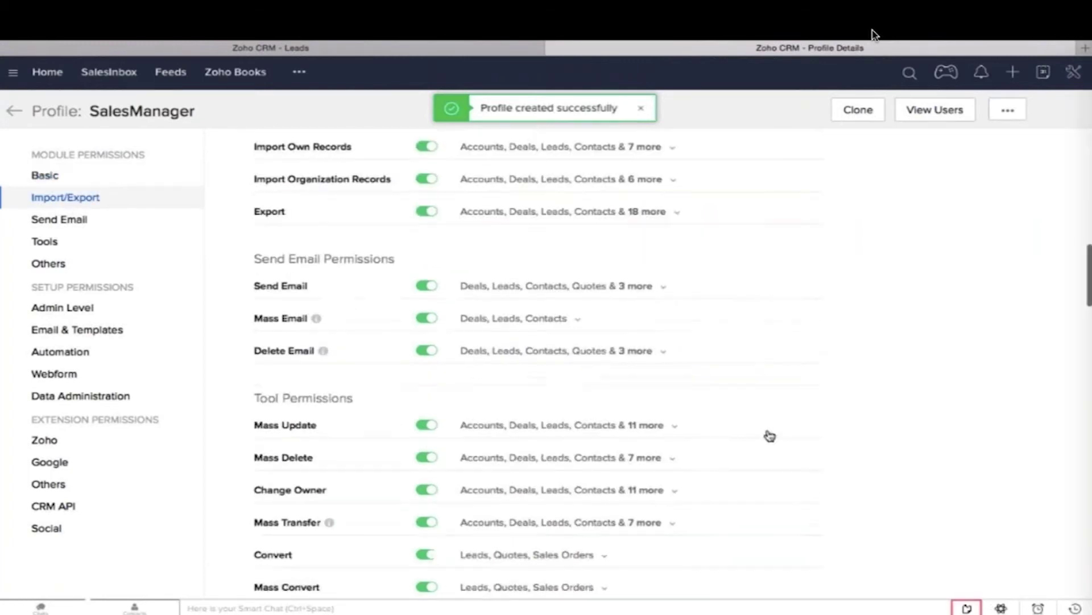
pyautogui.scroll(-4, 770, 435)
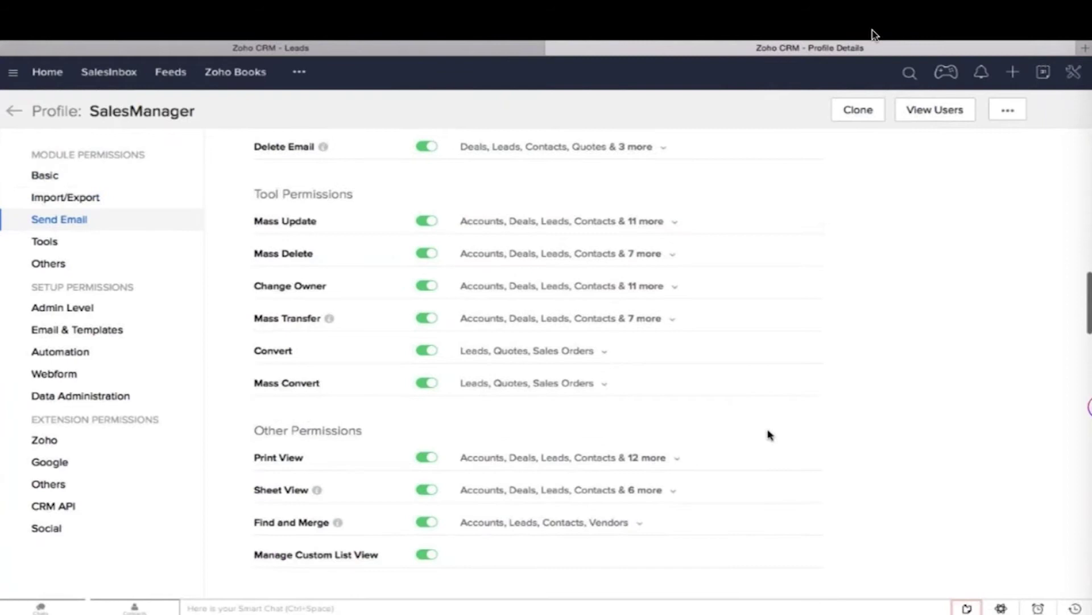
pyautogui.scroll(-5, 770, 435)
pyautogui.scroll(-1, 770, 435)
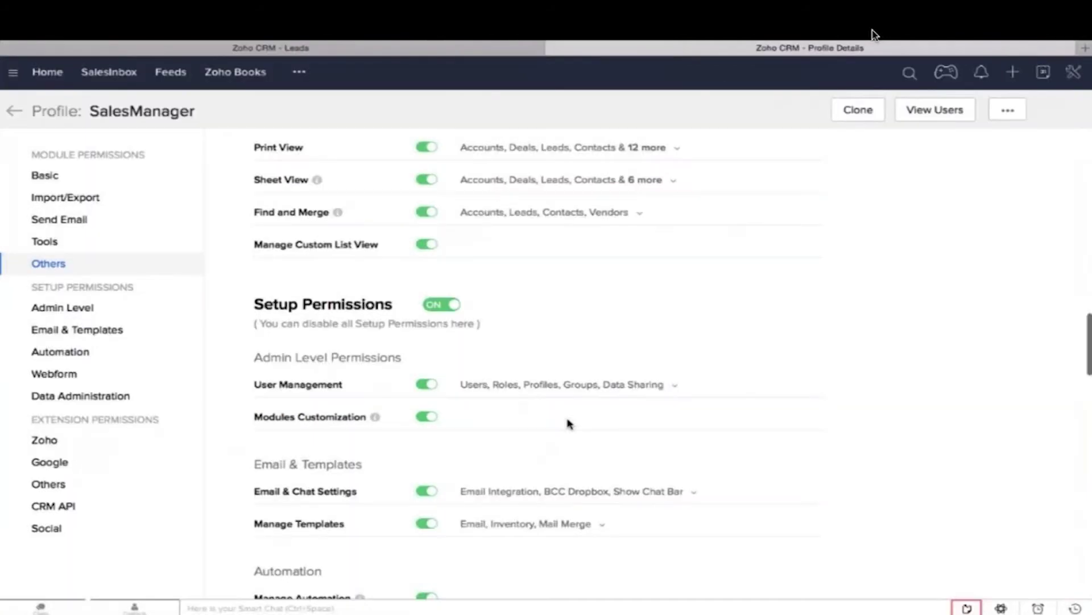
pyautogui.click(430, 424)
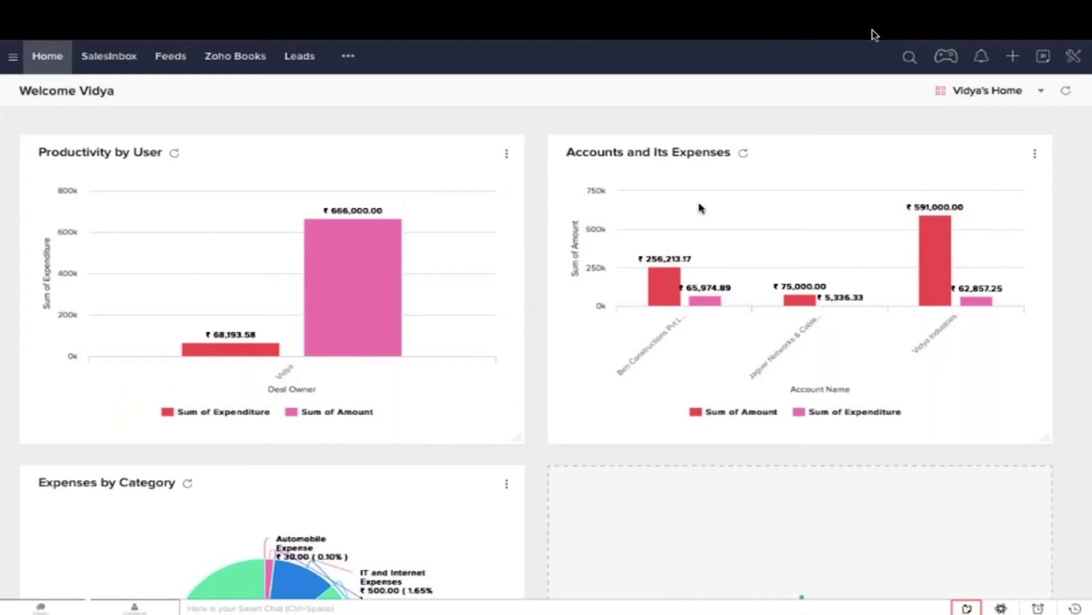
# Step: Open the Leads module's layout editor from Setup > Modules
pyautogui.click(1073, 56)
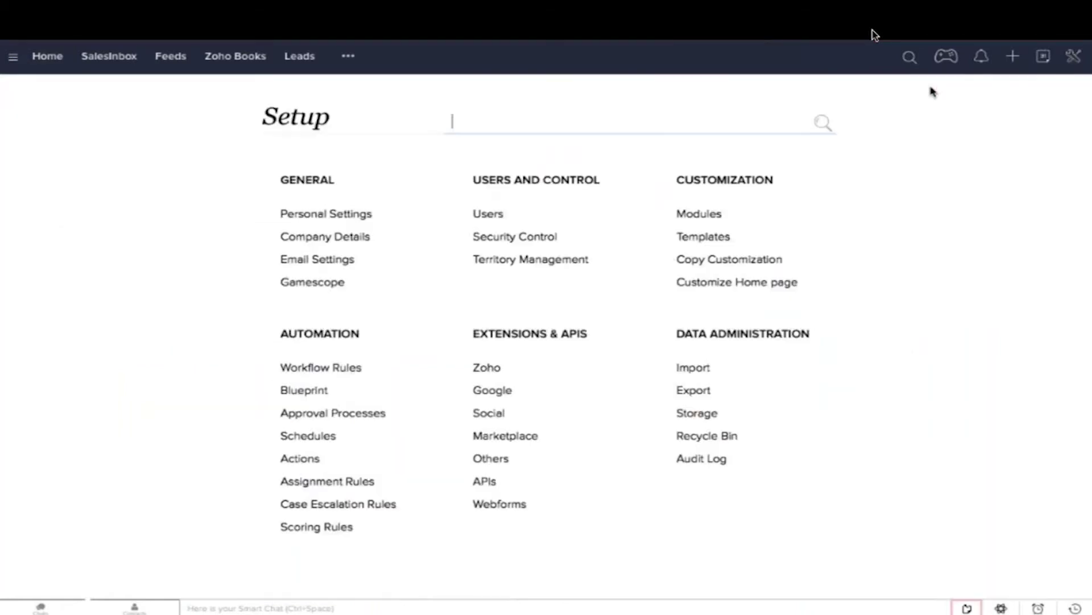
pyautogui.click(699, 214)
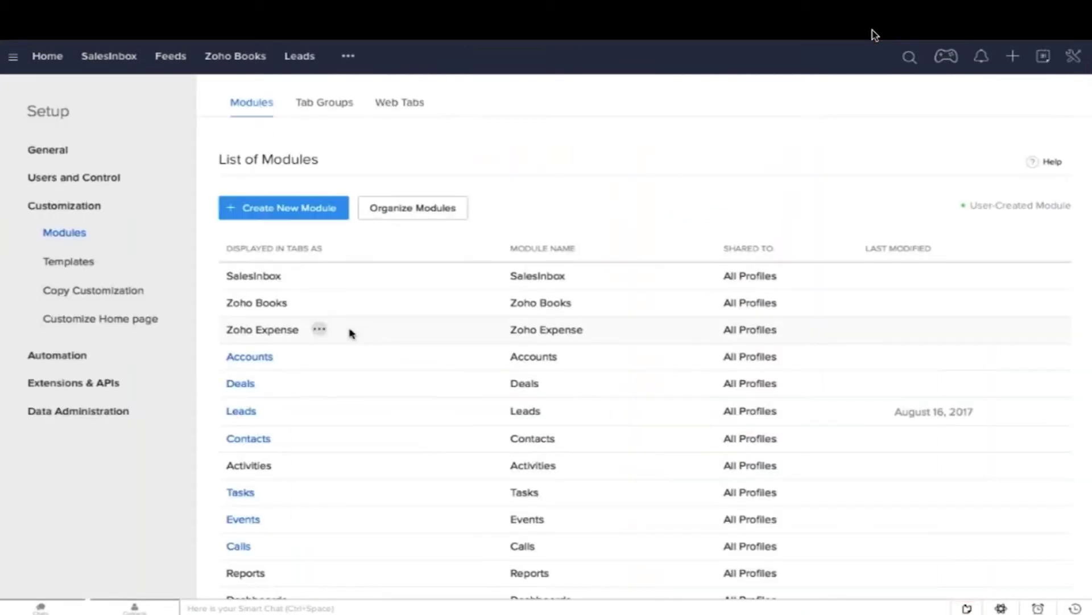
pyautogui.click(276, 410)
pyautogui.click(302, 416)
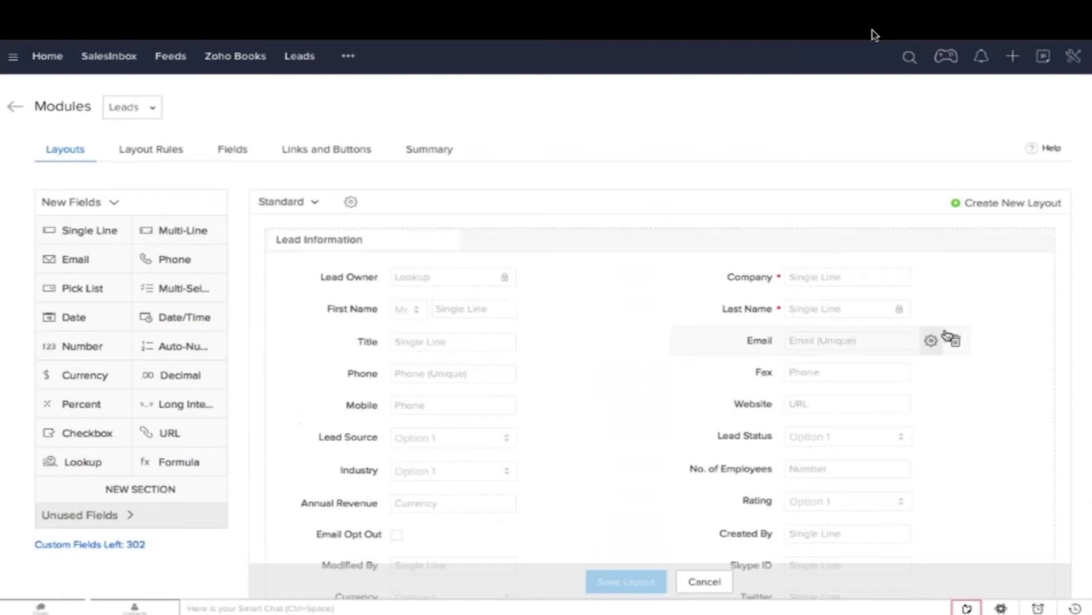
# Step: Make Email reject duplicates, also checking converted leads, and save the Standard layout
pyautogui.click(931, 340)
pyautogui.click(993, 390)
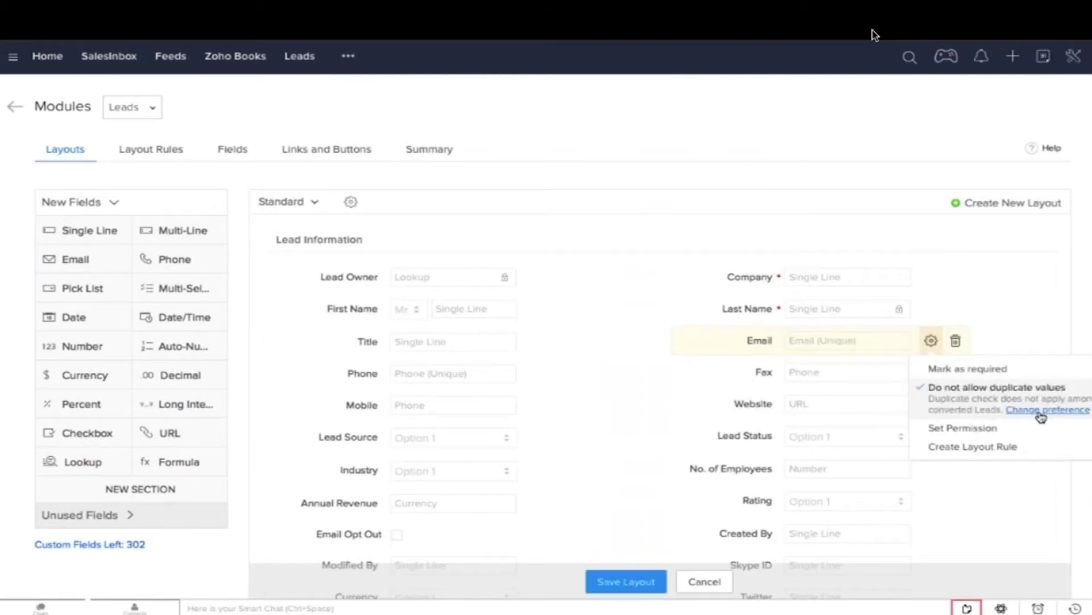
pyautogui.click(1041, 414)
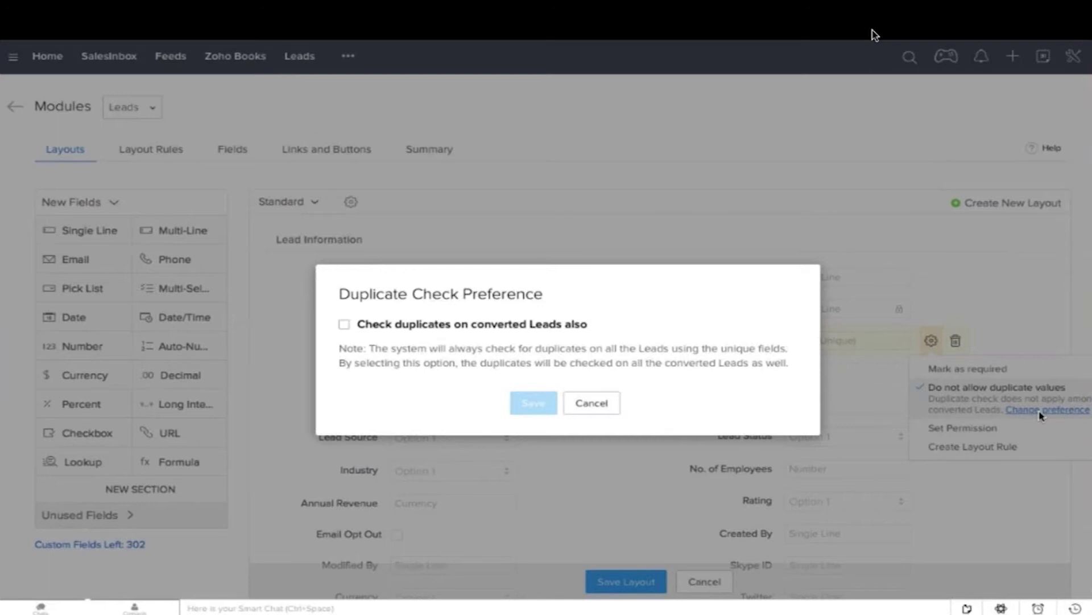
pyautogui.click(345, 324)
pyautogui.click(517, 401)
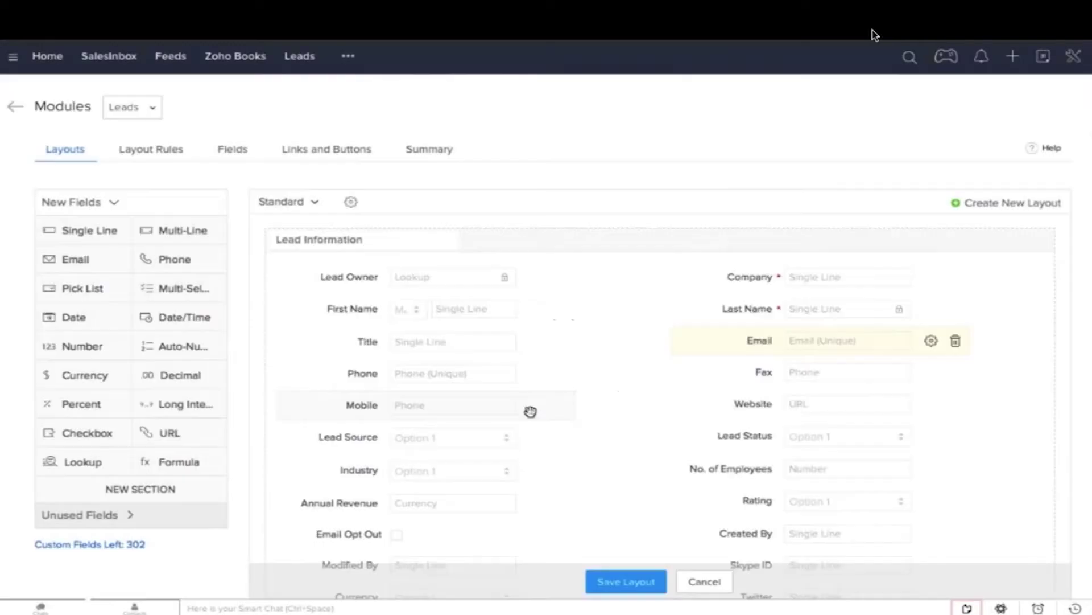
pyautogui.click(616, 586)
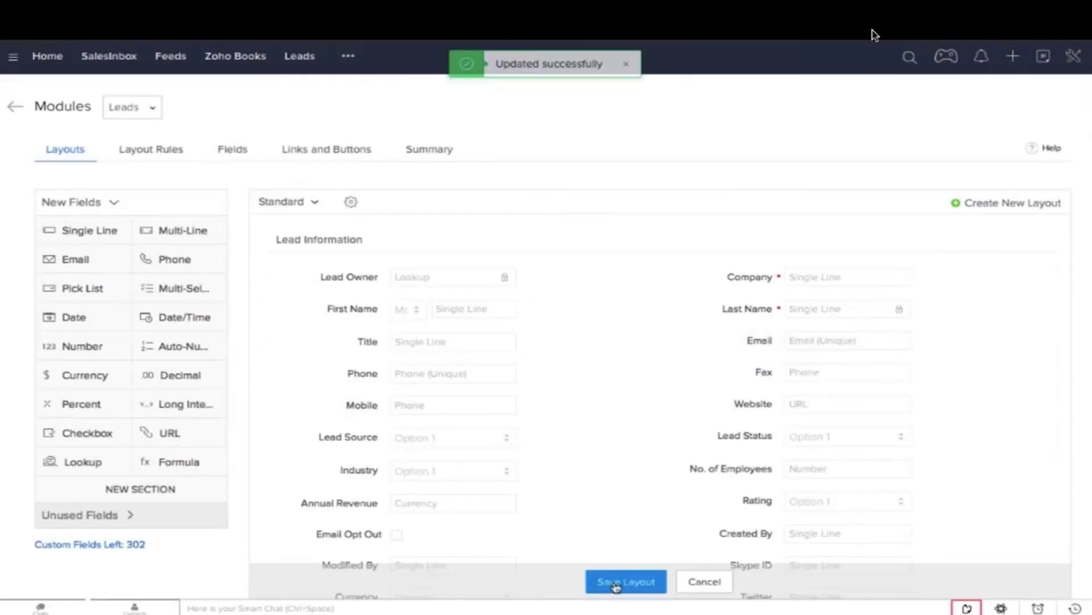
pyautogui.click(615, 586)
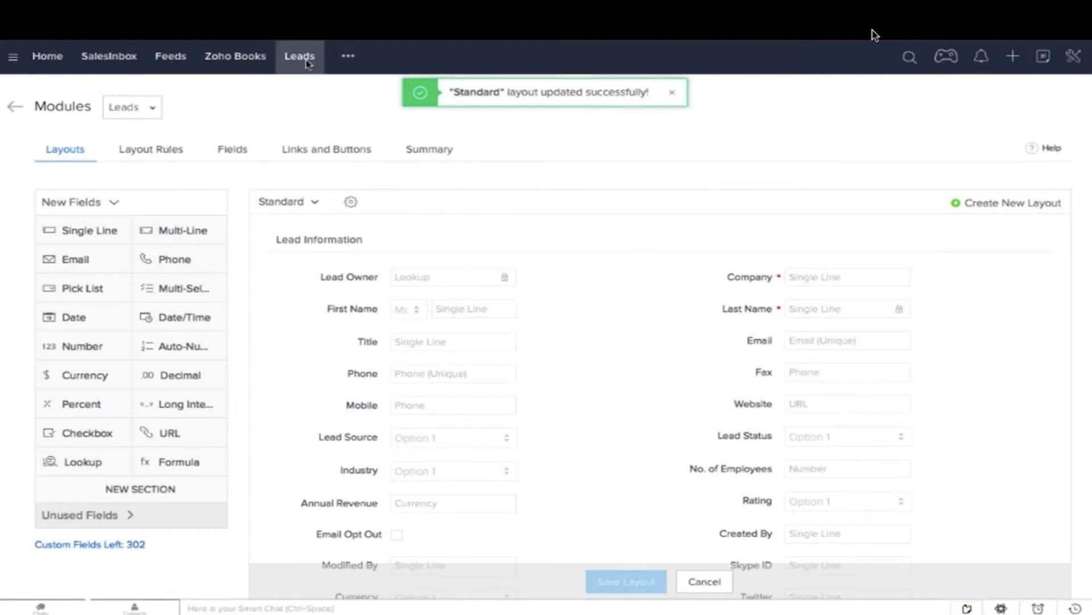
# Step: Convert the first lead into an account and contact, then return to the Leads list
pyautogui.click(305, 60)
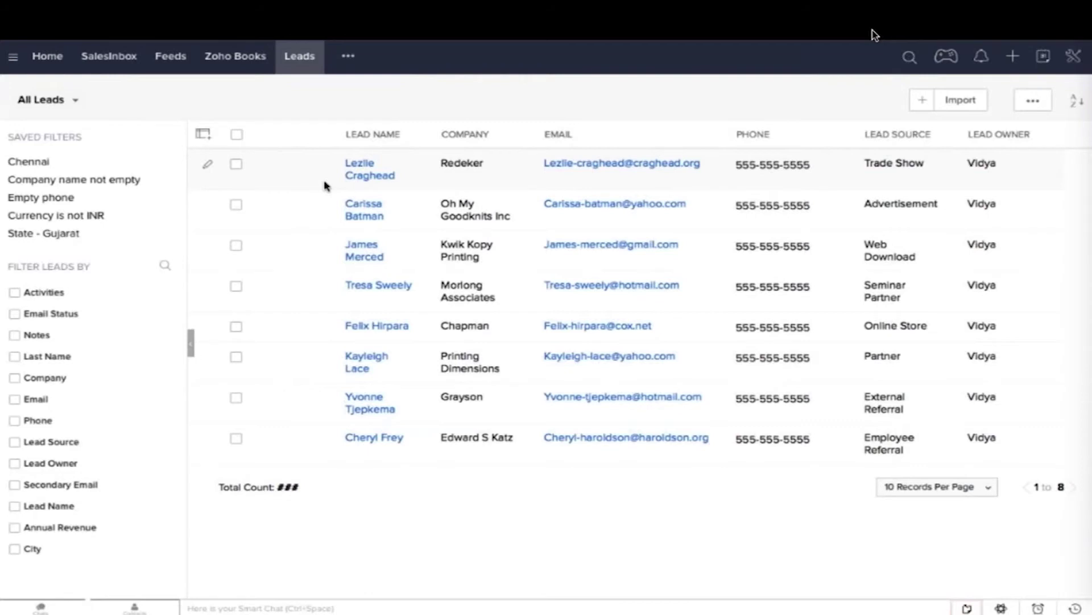
pyautogui.click(326, 185)
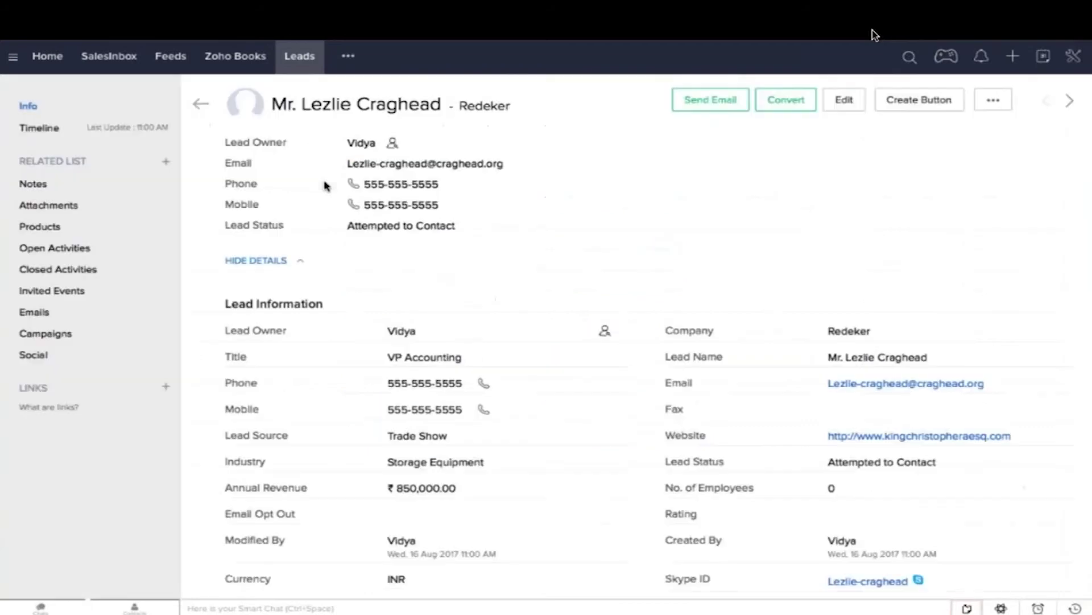
pyautogui.click(782, 104)
pyautogui.click(41, 340)
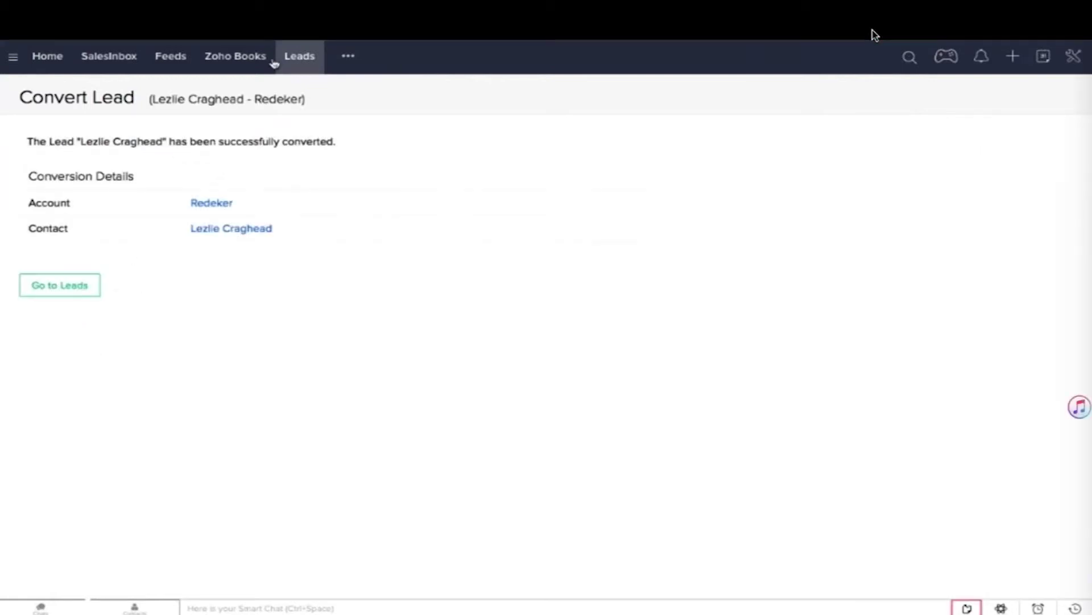
pyautogui.click(66, 283)
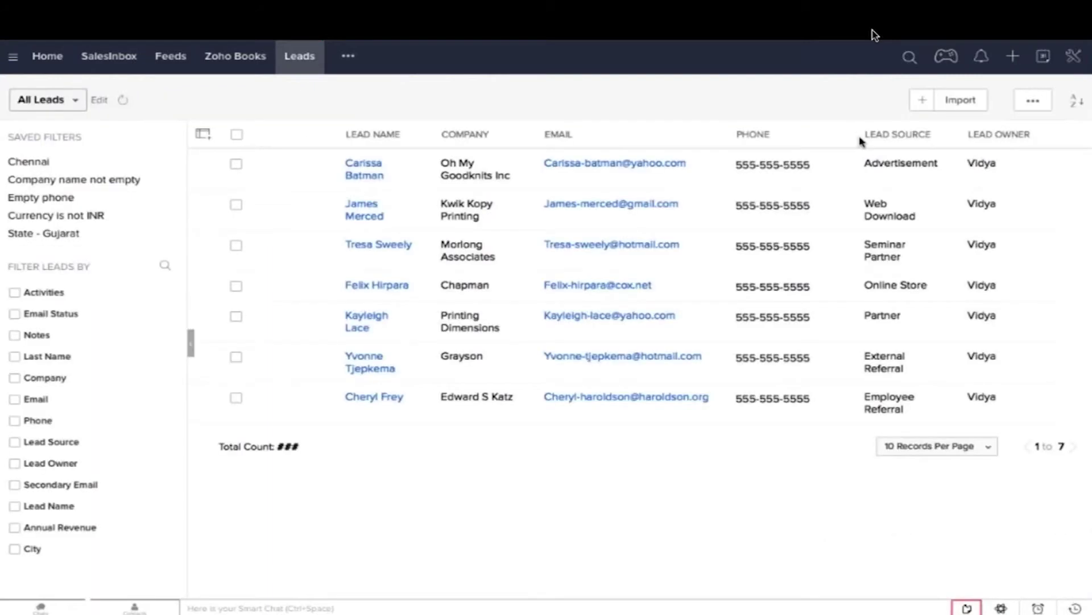
# Step: Start a new lead and fill in its Company and Last Name fields
pyautogui.click(922, 105)
pyautogui.write('z')
pyautogui.press('BackSpace')
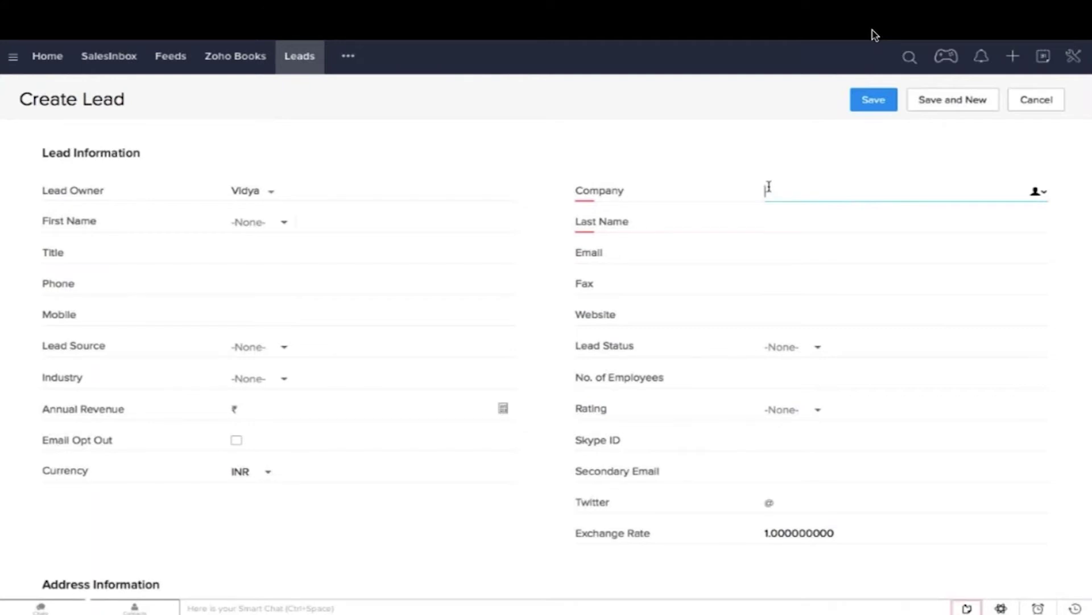
pyautogui.click(768, 221)
pyautogui.click(768, 221)
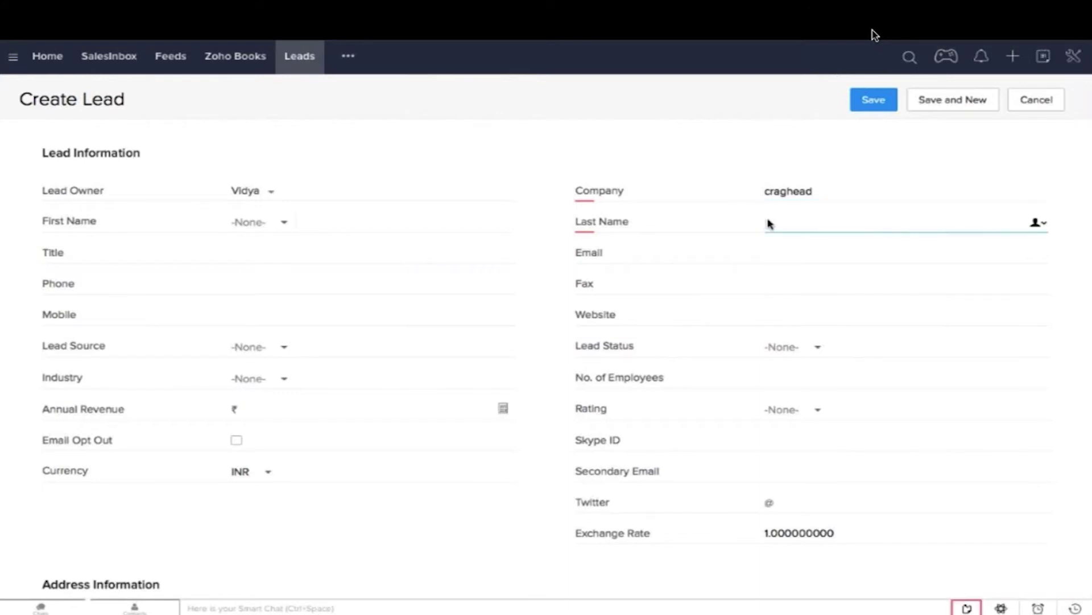
# Step: Enter the converted lead's email address and save, triggering the duplicate Email error
pyautogui.click(800, 248)
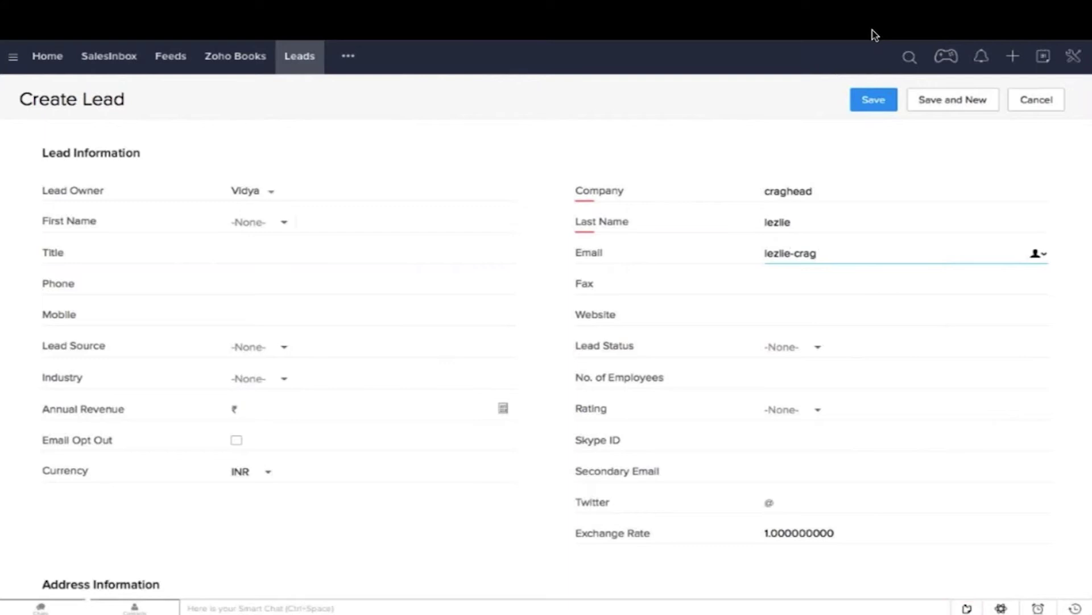
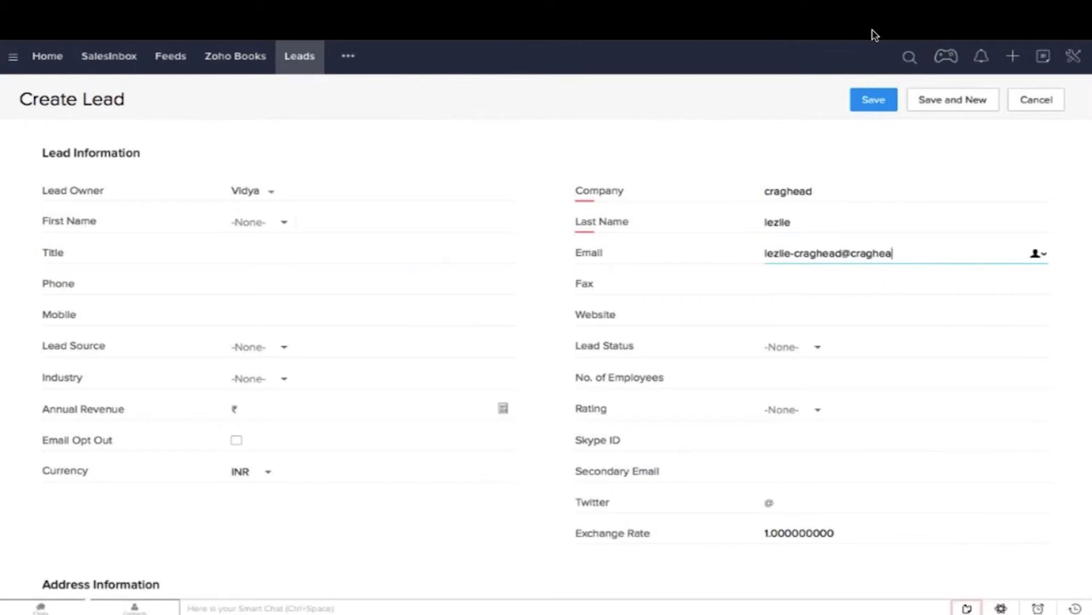
pyautogui.click(869, 110)
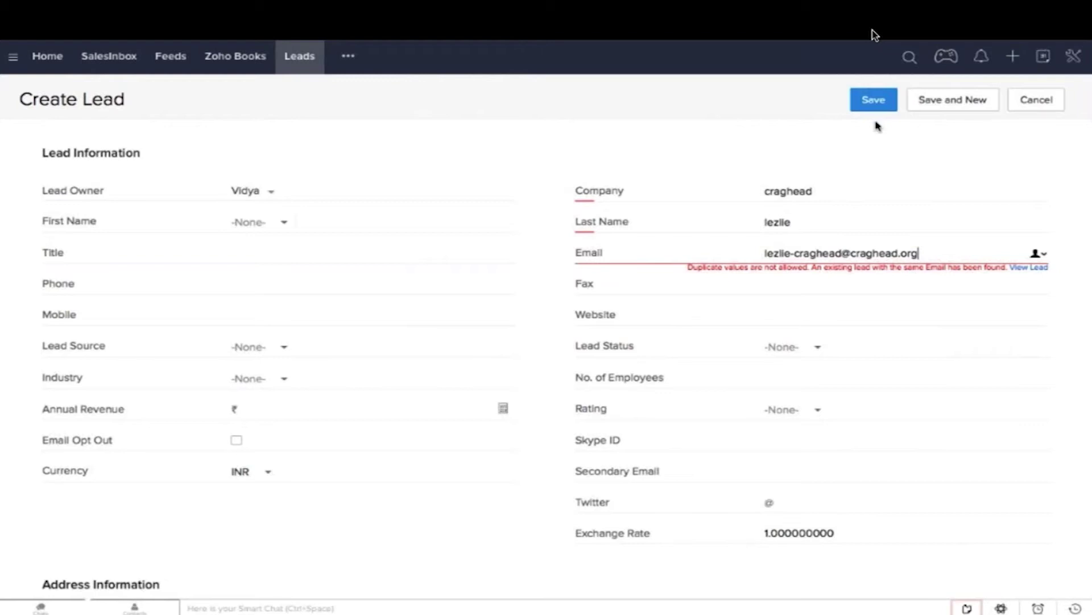
# Step: Open the existing lead's converted contact and highlight its Email value to confirm the match
pyautogui.click(1031, 269)
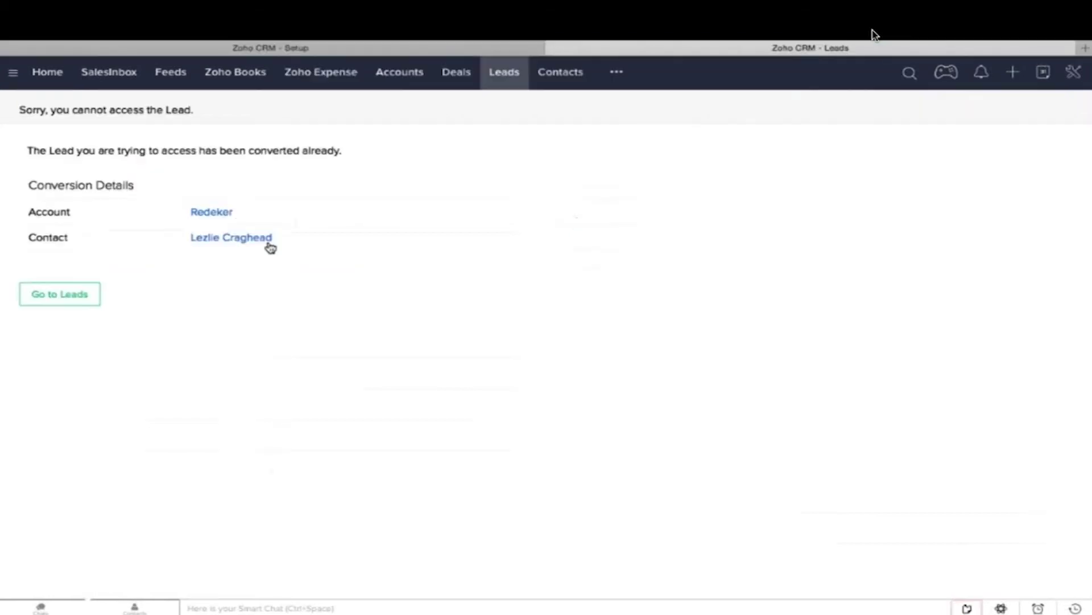
pyautogui.click(265, 239)
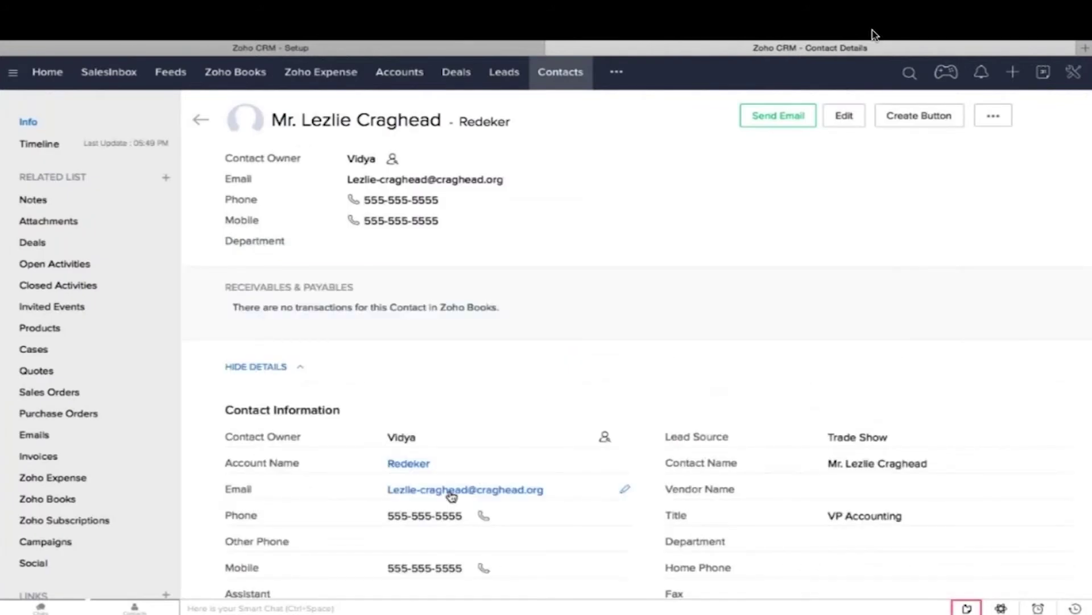
pyautogui.click(451, 495)
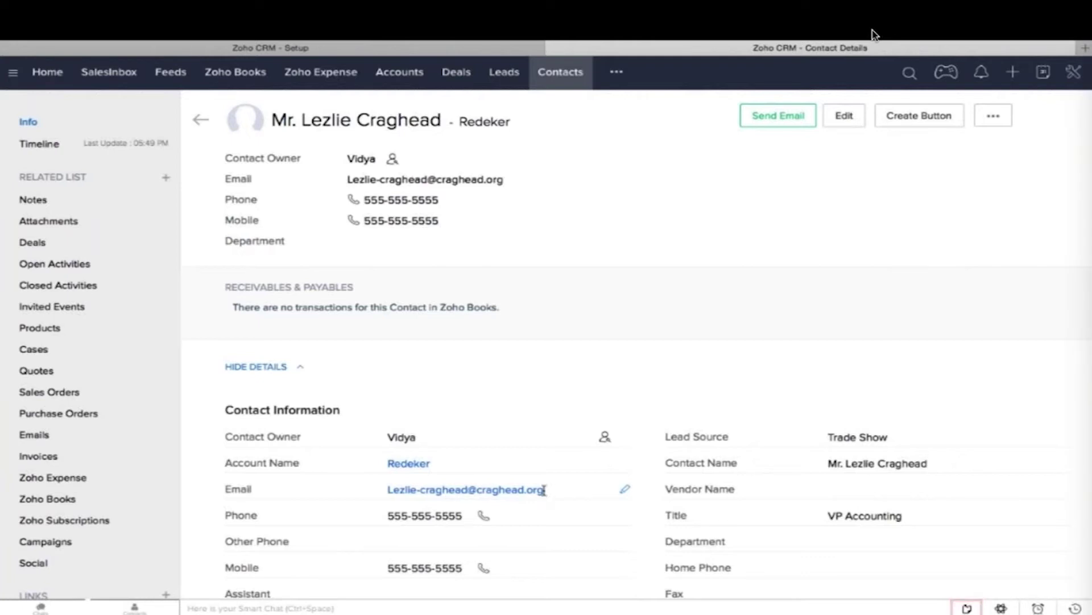
pyautogui.moveTo(543, 490); pyautogui.dragTo(384, 493)
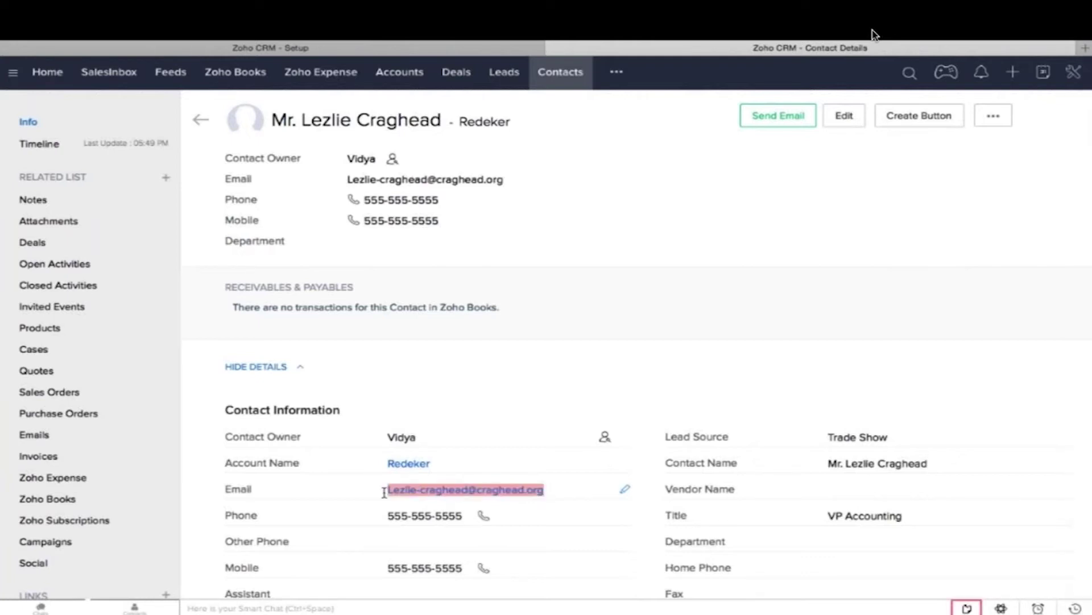